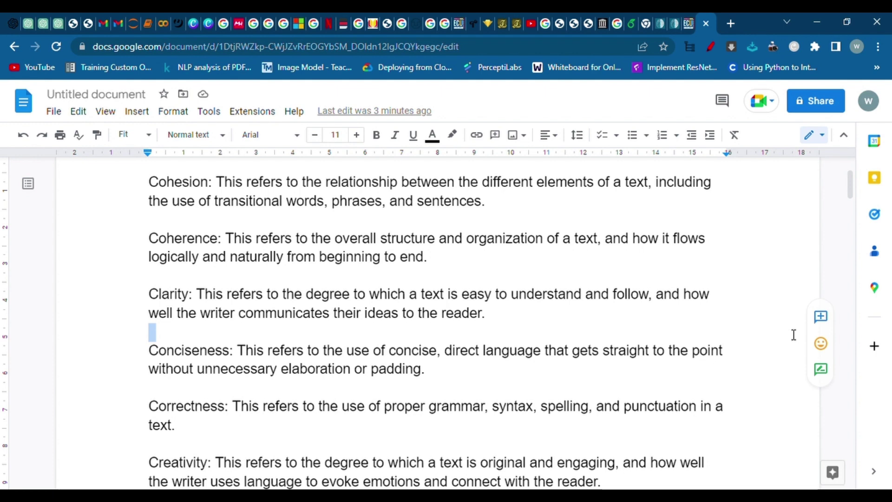
Skim the document's writing-quality definitions and the short prompt phrases that follow them.
{"action": "scroll", "coordinate": [739, 299], "scroll_direction": "down", "scroll_amount": 2}
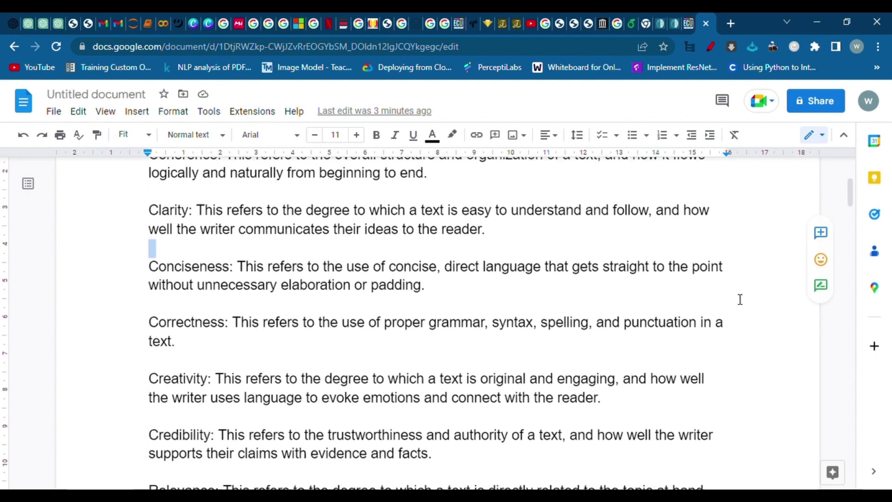
{"action": "scroll", "coordinate": [741, 299], "scroll_direction": "up", "scroll_amount": 1}
{"action": "scroll", "coordinate": [740, 299], "scroll_direction": "up", "scroll_amount": 1}
{"action": "scroll", "coordinate": [741, 300], "scroll_direction": "down", "scroll_amount": 4}
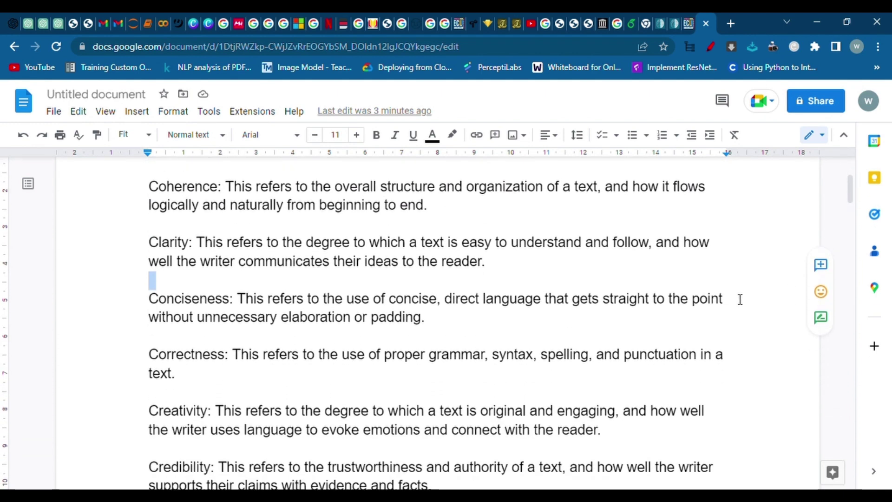
{"action": "scroll", "coordinate": [740, 299], "scroll_direction": "down", "scroll_amount": 11}
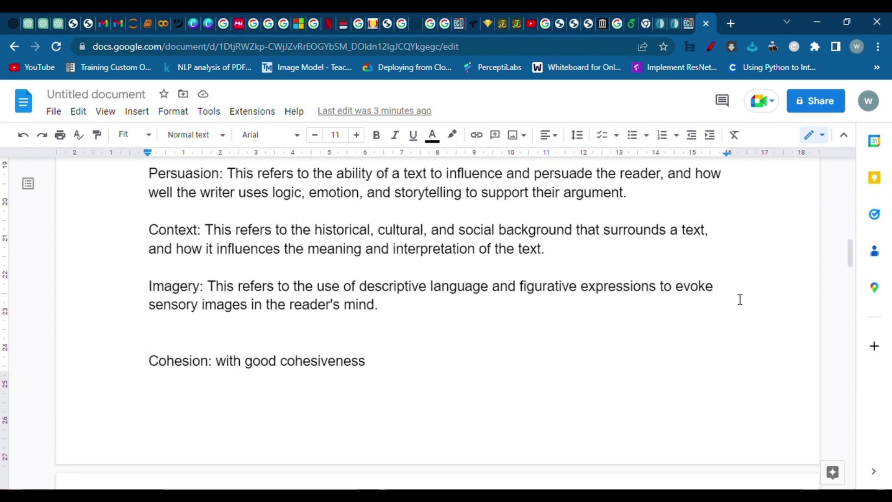
{"action": "scroll", "coordinate": [741, 300], "scroll_direction": "down", "scroll_amount": 10}
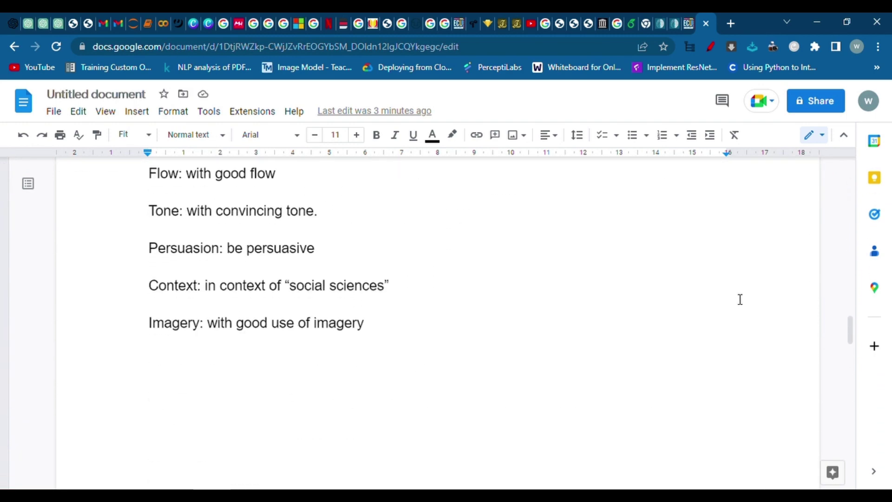
{"action": "scroll", "coordinate": [741, 299], "scroll_direction": "up", "scroll_amount": 10}
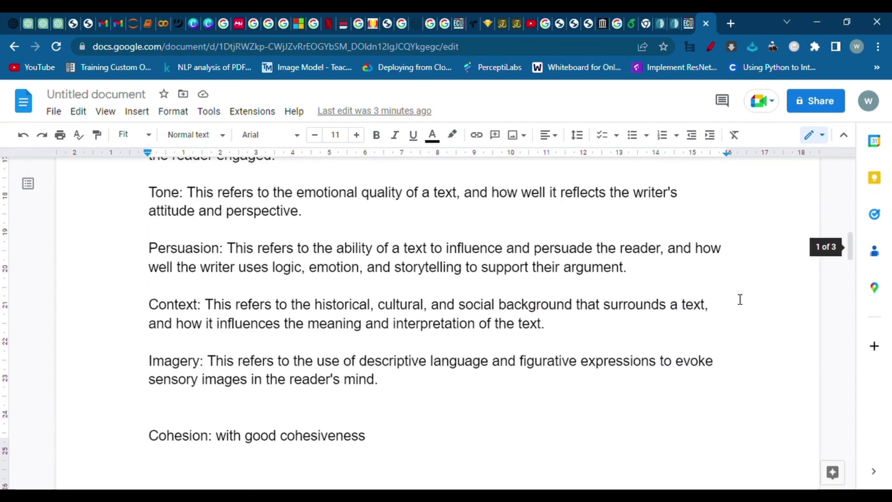
{"action": "scroll", "coordinate": [740, 299], "scroll_direction": "up", "scroll_amount": 7}
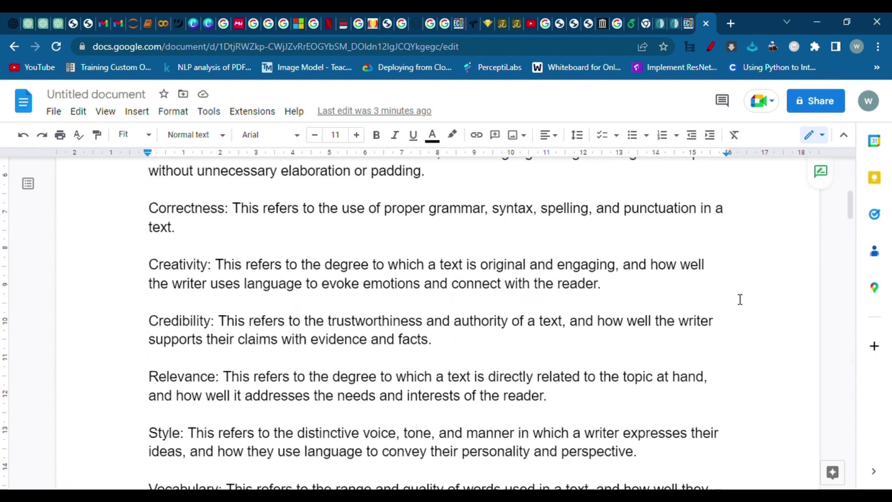
{"action": "scroll", "coordinate": [741, 300], "scroll_direction": "up", "scroll_amount": 4}
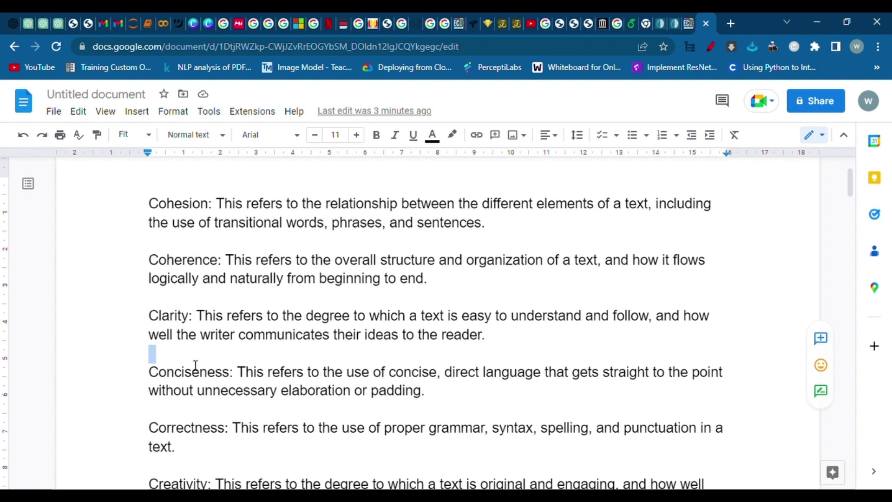
Read through the definitions of the writing qualities, from Cohesion and Coherence to Context and Imagery.
{"action": "scroll", "coordinate": [196, 365], "scroll_direction": "down", "scroll_amount": 1}
{"action": "scroll", "coordinate": [196, 366], "scroll_direction": "up", "scroll_amount": 1}
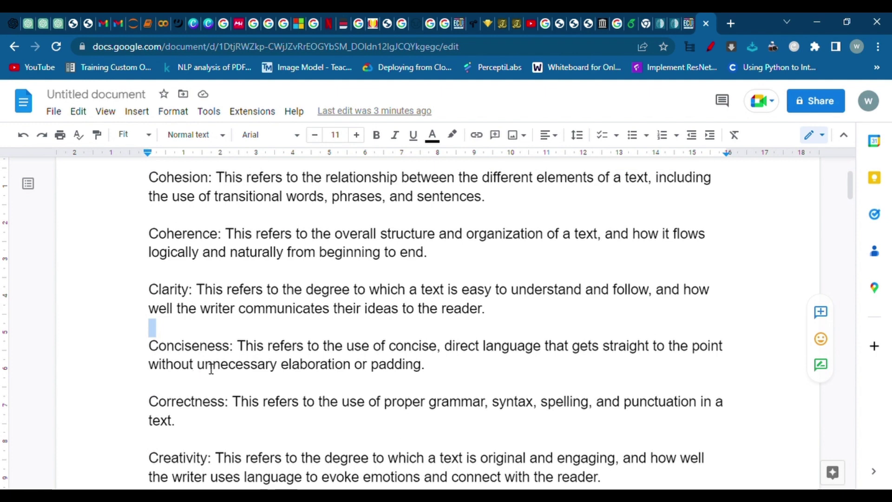
{"action": "scroll", "coordinate": [219, 370], "scroll_direction": "down", "scroll_amount": 1}
{"action": "scroll", "coordinate": [219, 370], "scroll_direction": "up", "scroll_amount": 1}
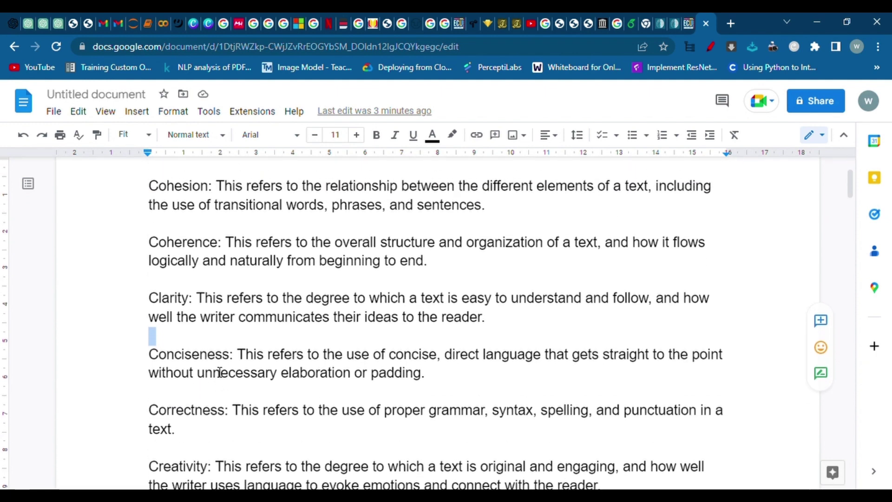
{"action": "scroll", "coordinate": [220, 372], "scroll_direction": "down", "scroll_amount": 2}
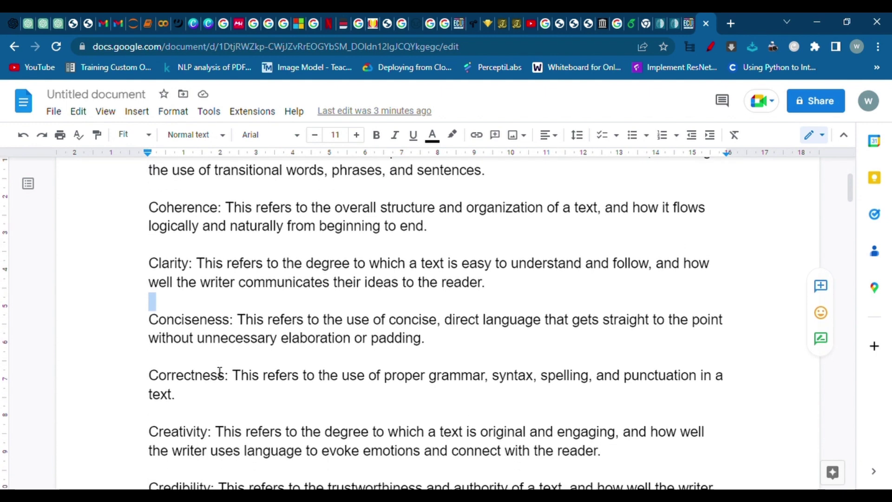
{"action": "scroll", "coordinate": [219, 374], "scroll_direction": "down", "scroll_amount": 4}
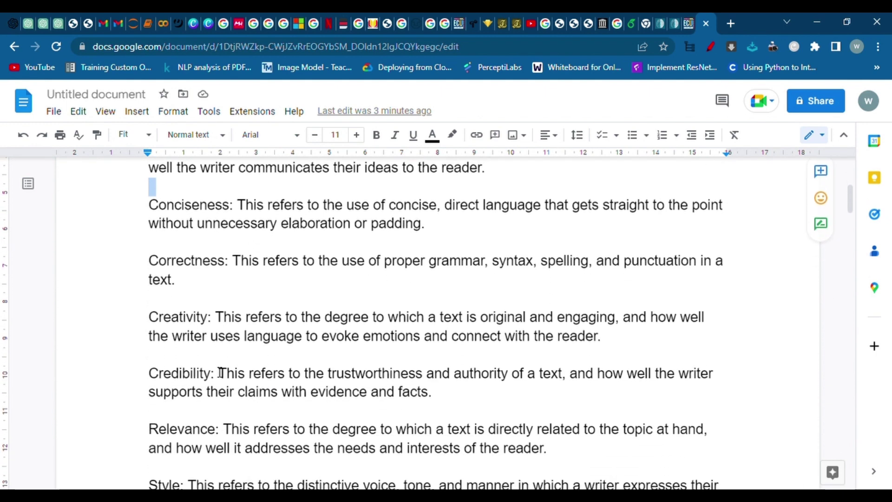
{"action": "scroll", "coordinate": [219, 373], "scroll_direction": "down", "scroll_amount": 2}
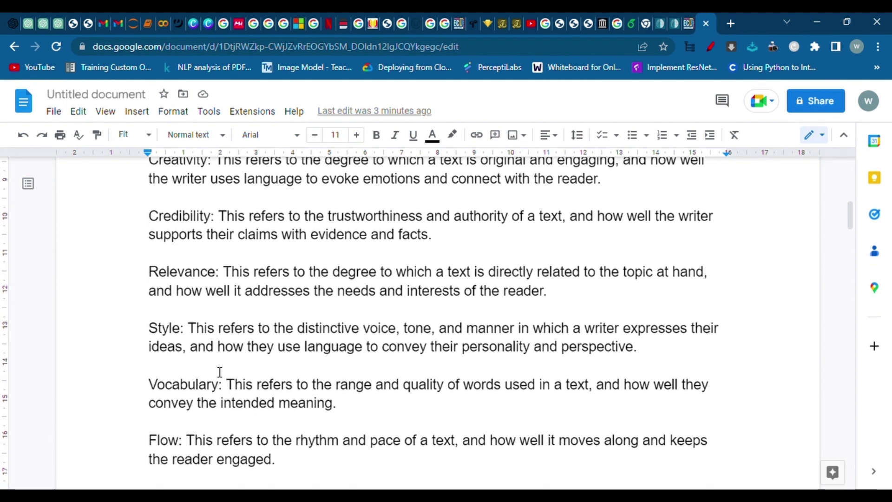
{"action": "scroll", "coordinate": [219, 372], "scroll_direction": "down", "scroll_amount": 7}
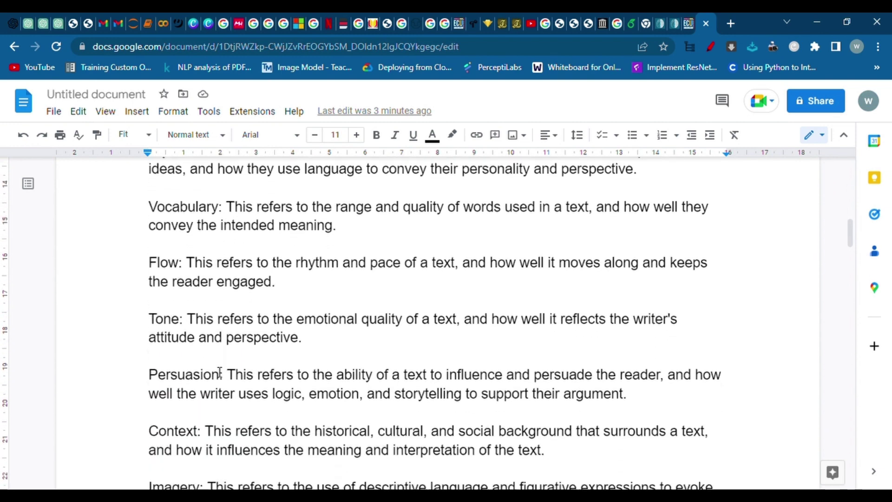
{"action": "scroll", "coordinate": [220, 372], "scroll_direction": "up", "scroll_amount": 8}
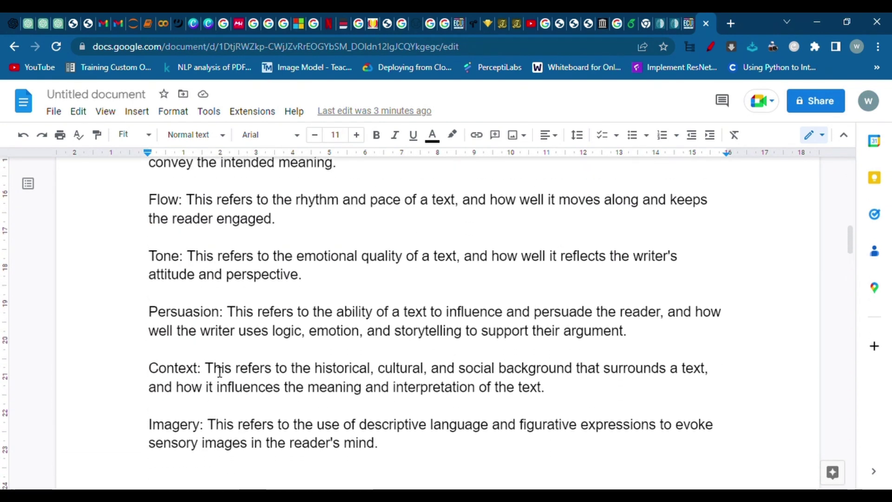
{"action": "scroll", "coordinate": [219, 373], "scroll_direction": "up", "scroll_amount": 3}
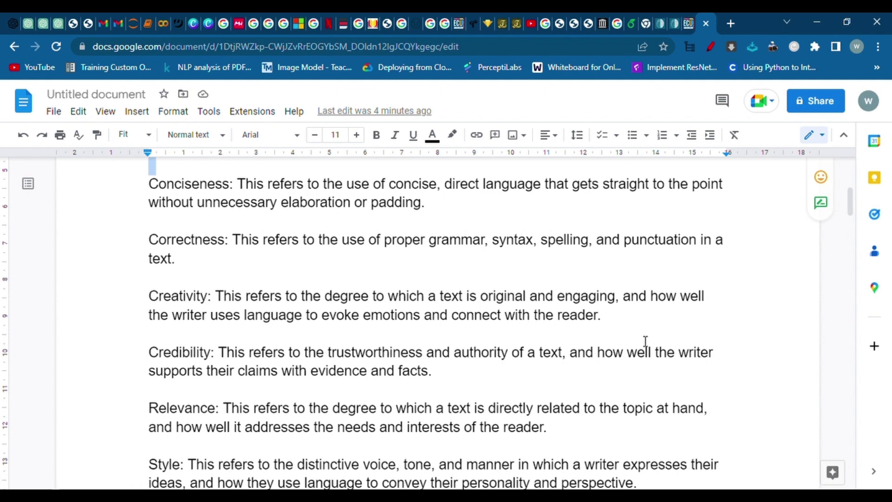
Review the short prompt phrases matched to each writing quality, such as Coherence, Style, Vocabulary and Tone.
{"action": "scroll", "coordinate": [645, 346], "scroll_direction": "down", "scroll_amount": 6}
{"action": "scroll", "coordinate": [646, 342], "scroll_direction": "down", "scroll_amount": 10}
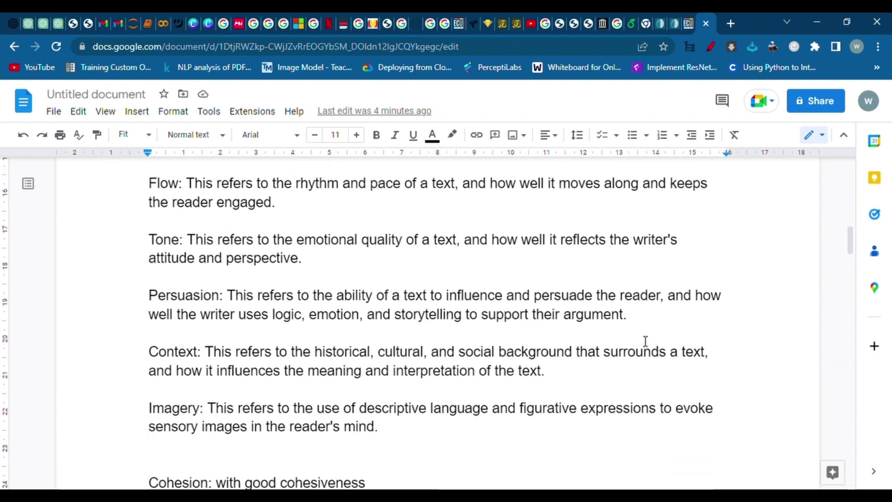
{"action": "scroll", "coordinate": [644, 359], "scroll_direction": "up", "scroll_amount": 4}
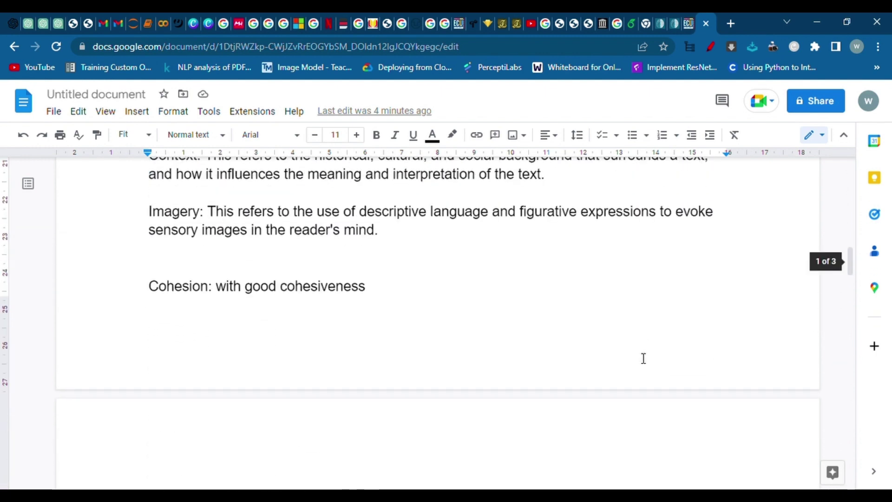
{"action": "scroll", "coordinate": [265, 348], "scroll_direction": "down", "scroll_amount": 2}
{"action": "scroll", "coordinate": [265, 349], "scroll_direction": "down", "scroll_amount": 8}
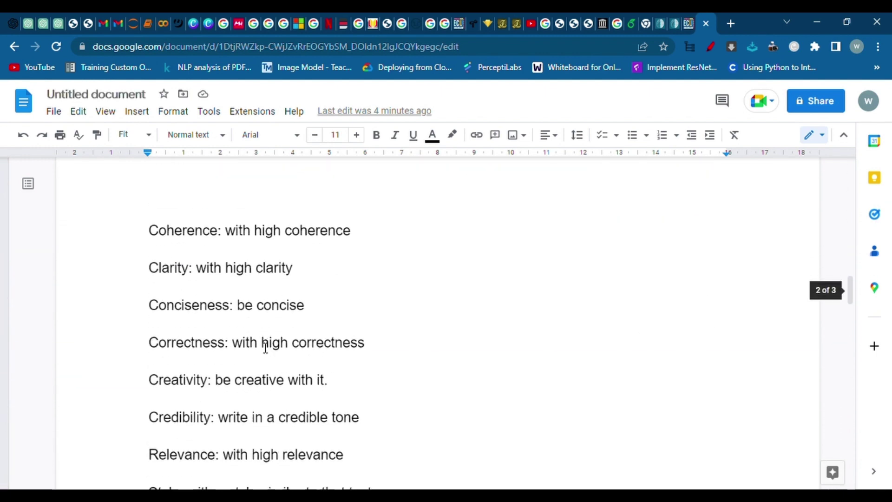
{"action": "scroll", "coordinate": [266, 348], "scroll_direction": "up", "scroll_amount": 7}
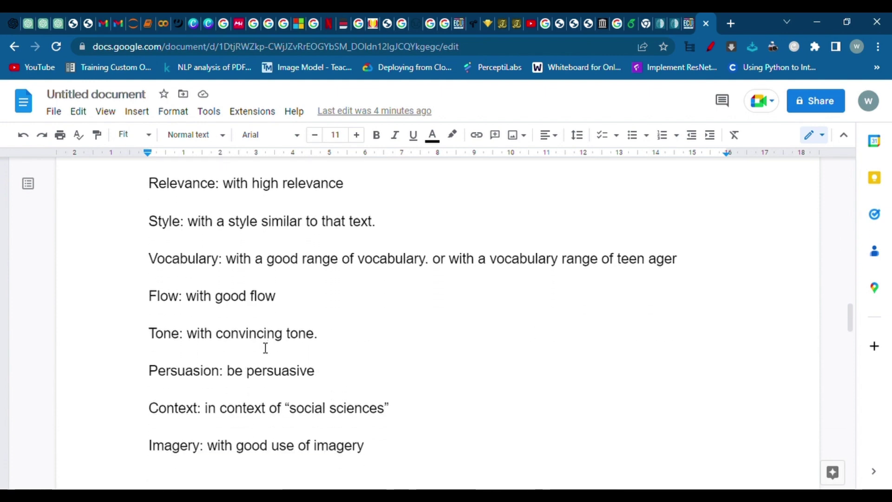
{"action": "scroll", "coordinate": [266, 348], "scroll_direction": "up", "scroll_amount": 2}
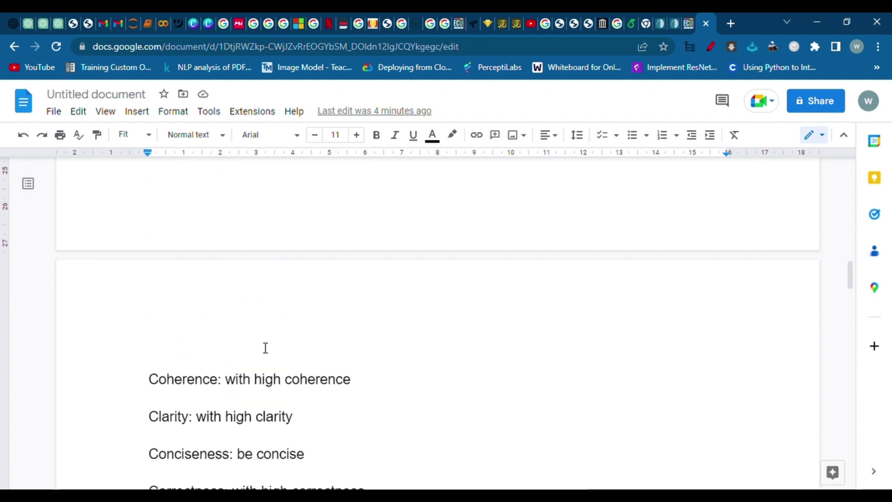
{"action": "scroll", "coordinate": [265, 348], "scroll_direction": "down", "scroll_amount": 5}
{"action": "scroll", "coordinate": [265, 348], "scroll_direction": "down", "scroll_amount": 1}
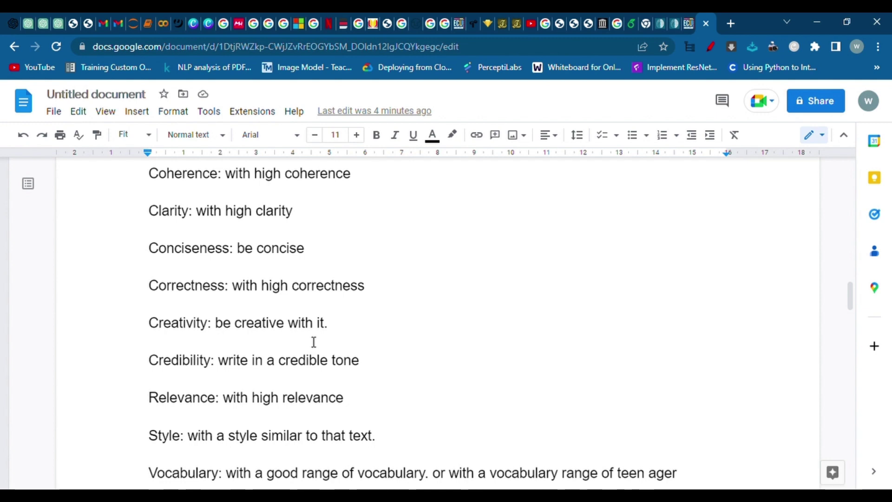
{"action": "scroll", "coordinate": [313, 342], "scroll_direction": "down", "scroll_amount": 2}
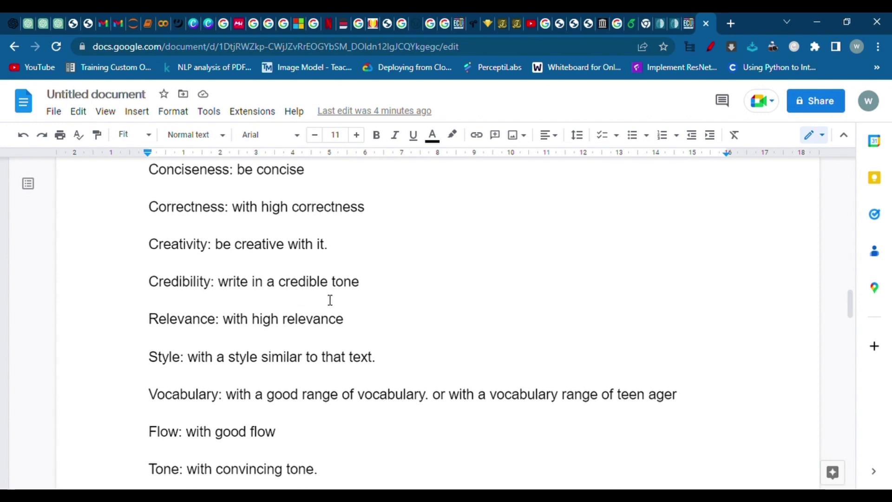
Examine the table at the document's end that scores each type of writing against the writing qualities.
{"action": "scroll", "coordinate": [330, 300], "scroll_direction": "down", "scroll_amount": 10}
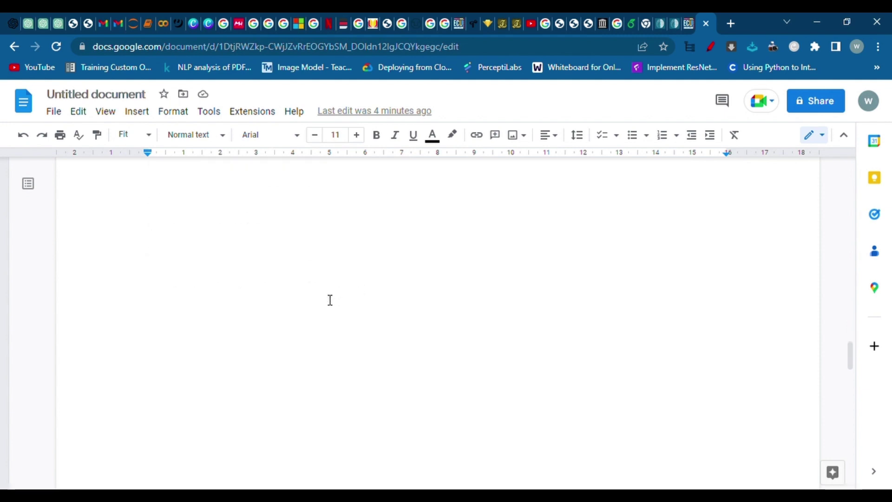
{"action": "scroll", "coordinate": [330, 300], "scroll_direction": "down", "scroll_amount": 6}
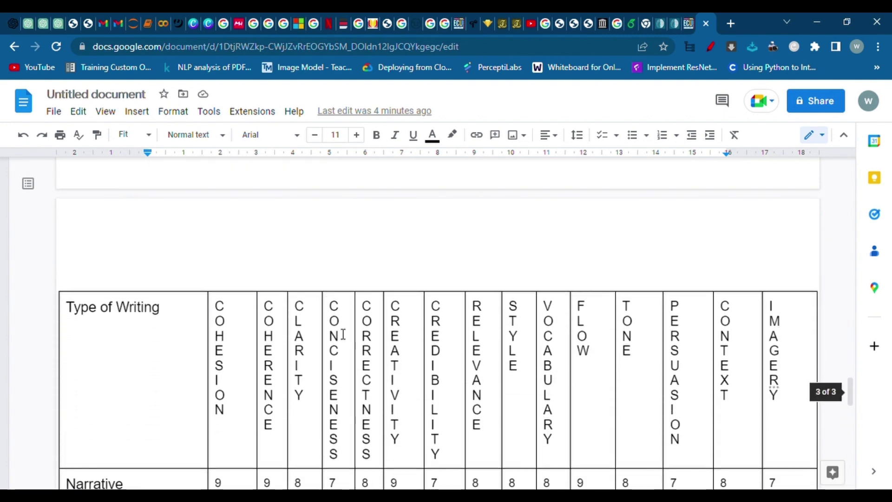
{"action": "scroll", "coordinate": [348, 341], "scroll_direction": "down", "scroll_amount": 2}
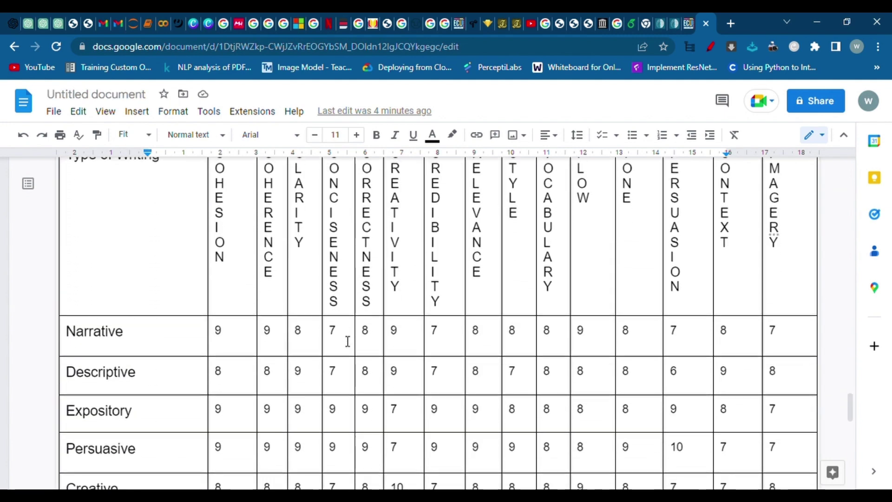
{"action": "scroll", "coordinate": [348, 341], "scroll_direction": "up", "scroll_amount": 1}
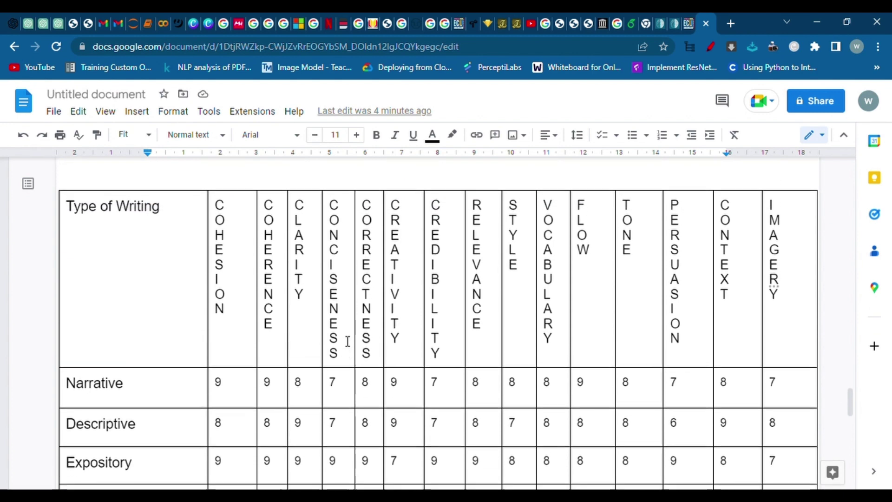
{"action": "scroll", "coordinate": [374, 374], "scroll_direction": "down", "scroll_amount": 4}
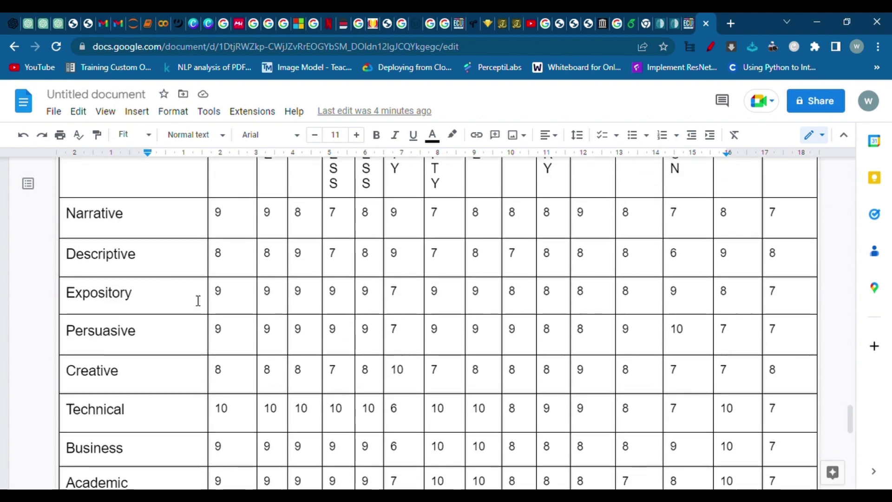
{"action": "scroll", "coordinate": [198, 297], "scroll_direction": "up", "scroll_amount": 4}
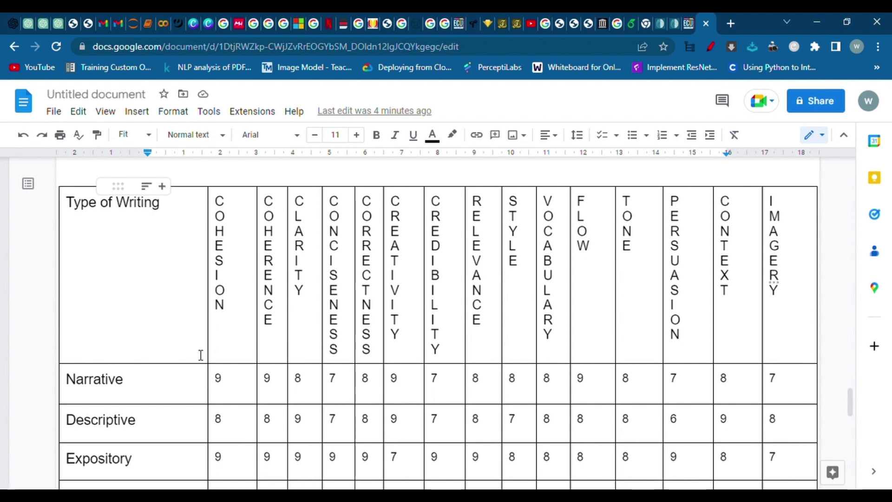
{"action": "scroll", "coordinate": [207, 396], "scroll_direction": "down", "scroll_amount": 5}
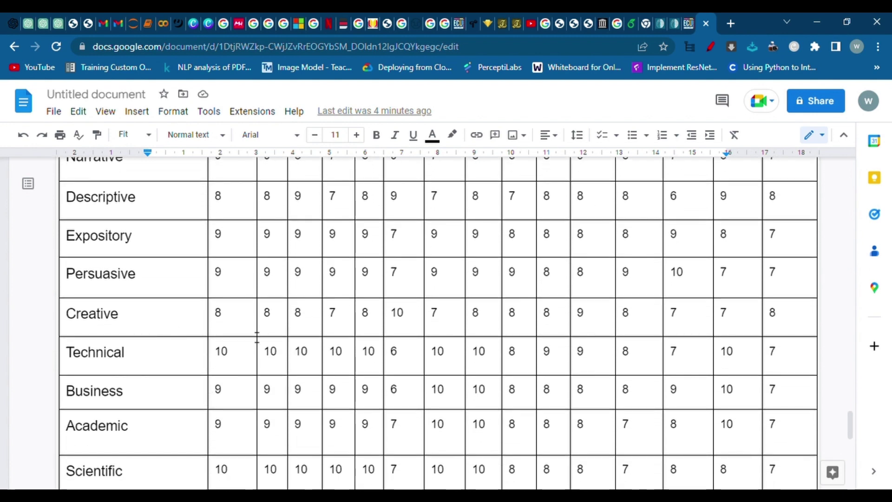
{"action": "scroll", "coordinate": [402, 348], "scroll_direction": "up", "scroll_amount": 7}
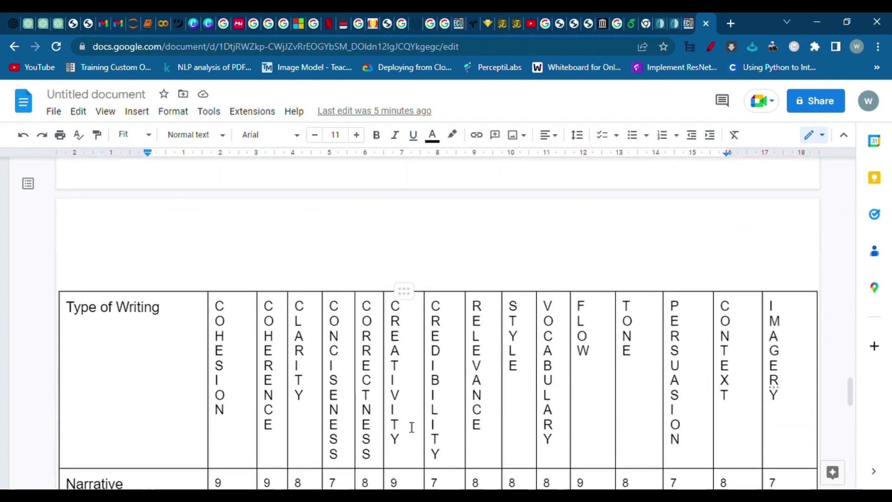
{"action": "scroll", "coordinate": [412, 427], "scroll_direction": "down", "scroll_amount": 7}
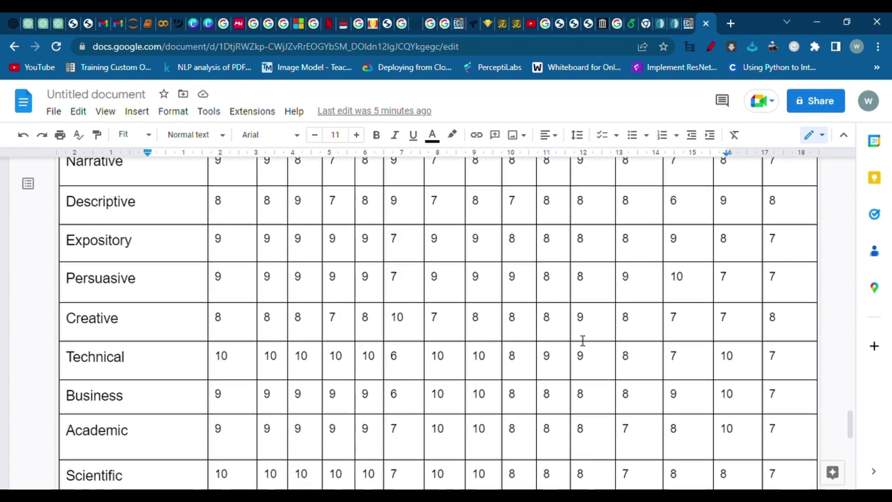
{"action": "scroll", "coordinate": [584, 340], "scroll_direction": "up", "scroll_amount": 7}
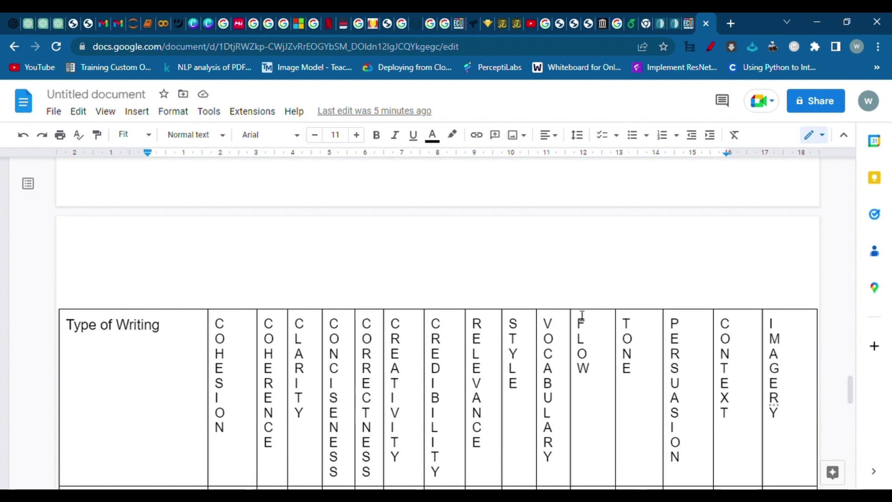
{"action": "scroll", "coordinate": [590, 397], "scroll_direction": "down", "scroll_amount": 7}
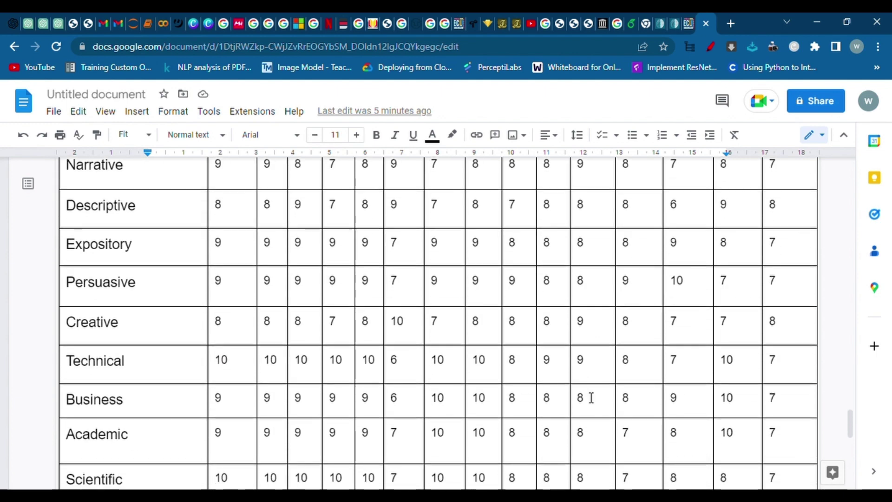
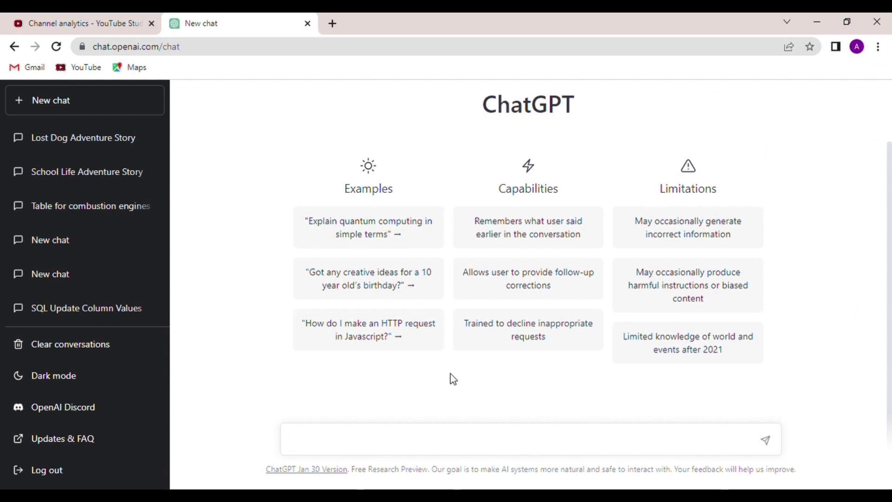
Enter the prompt "write a story about a dog who went far from his home and he has to go through some difficulty to get back home".
{"action": "type", "text": "write a story abou"}
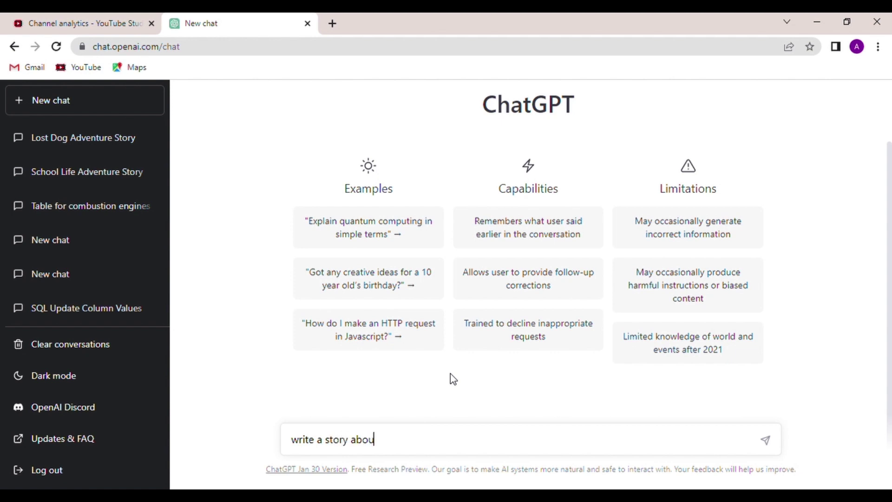
{"action": "type", "text": "t a dog who we"}
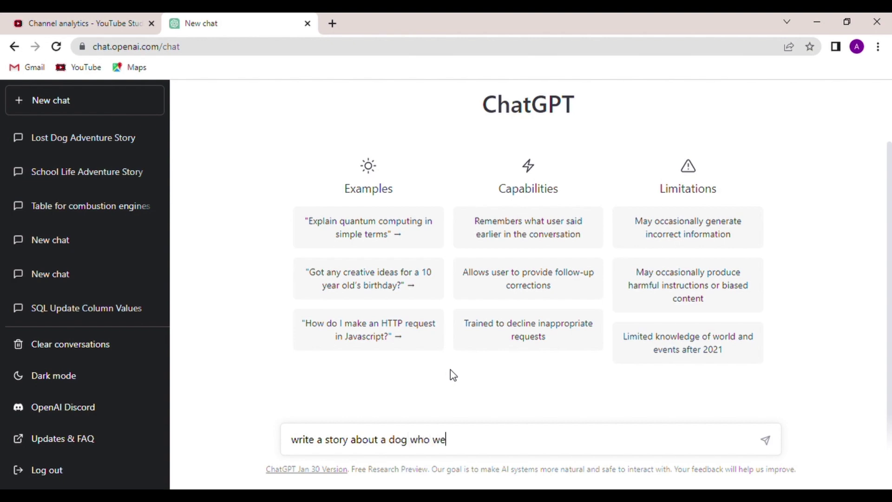
{"action": "type", "text": "nt far from his home"}
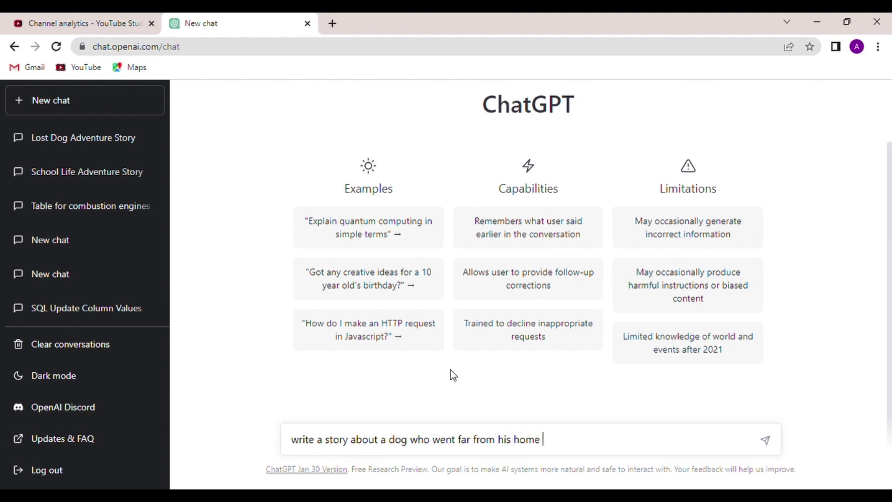
{"action": "type", "text": " and he has to go"}
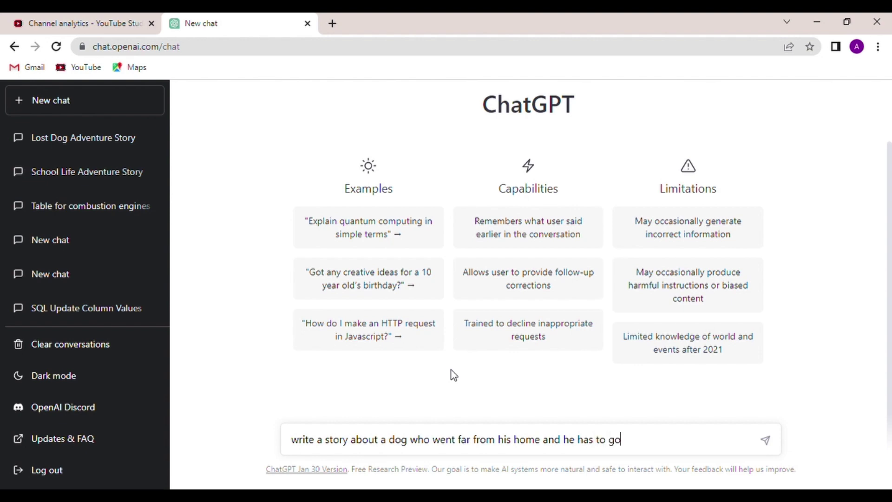
{"action": "type", "text": " through som"}
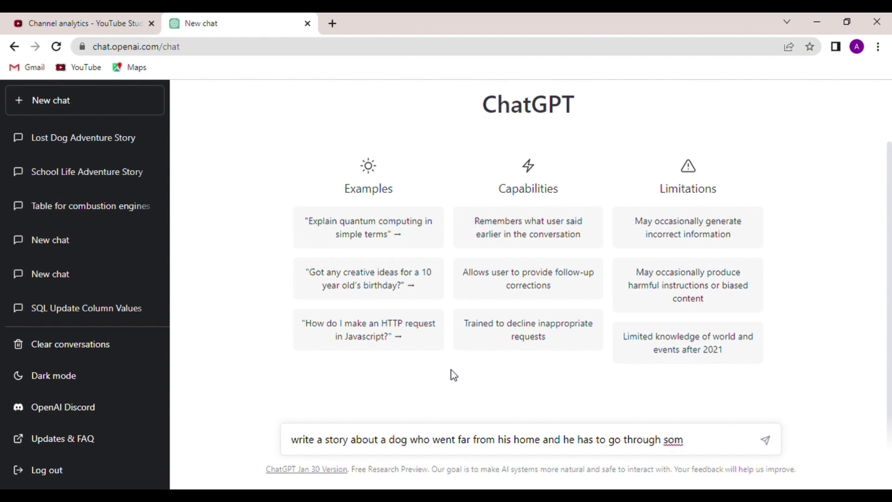
{"action": "type", "text": "e difficulty to get ba"}
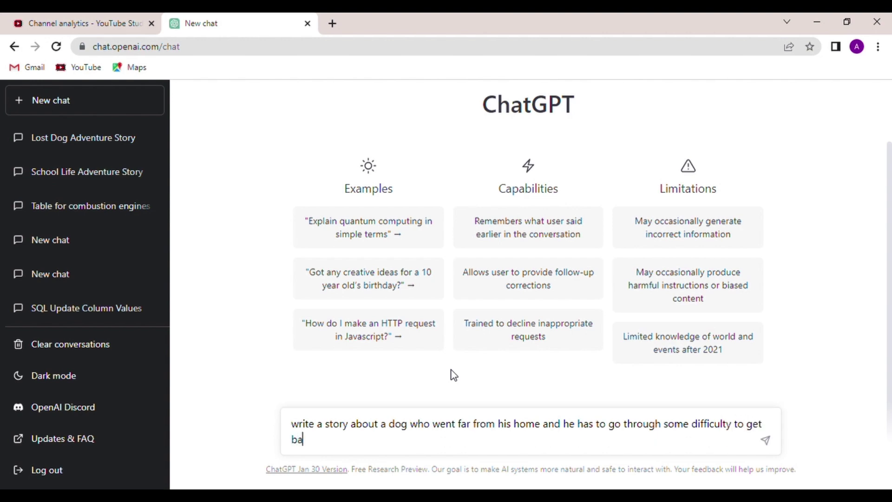
{"action": "type", "text": "ck home"}
Extend the story prompt with "be creative with it write with a good flow" and submit it.
{"action": "type", "text": ". be creati"}
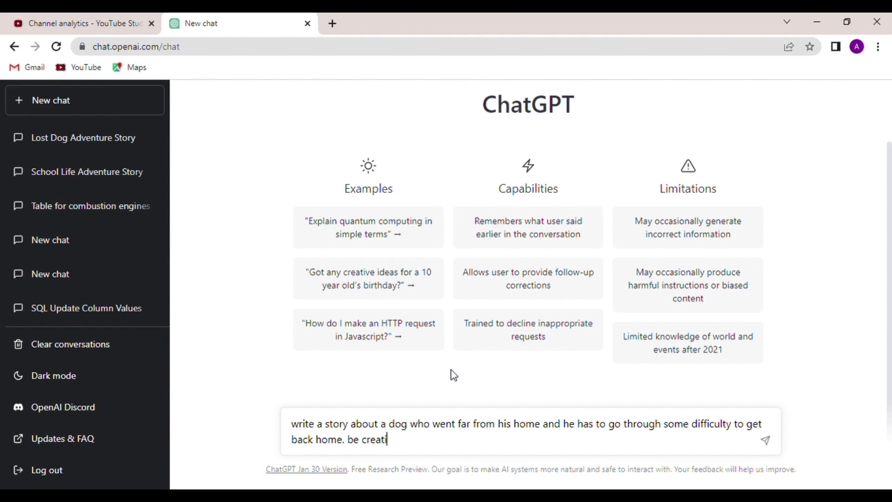
{"action": "type", "text": "ve with it write with "}
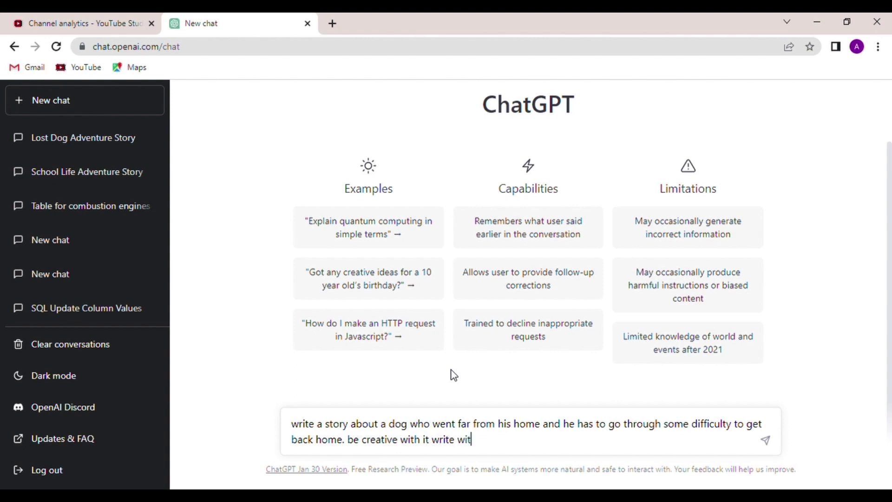
{"action": "type", "text": "a good flow"}
{"action": "key", "text": "Return"}
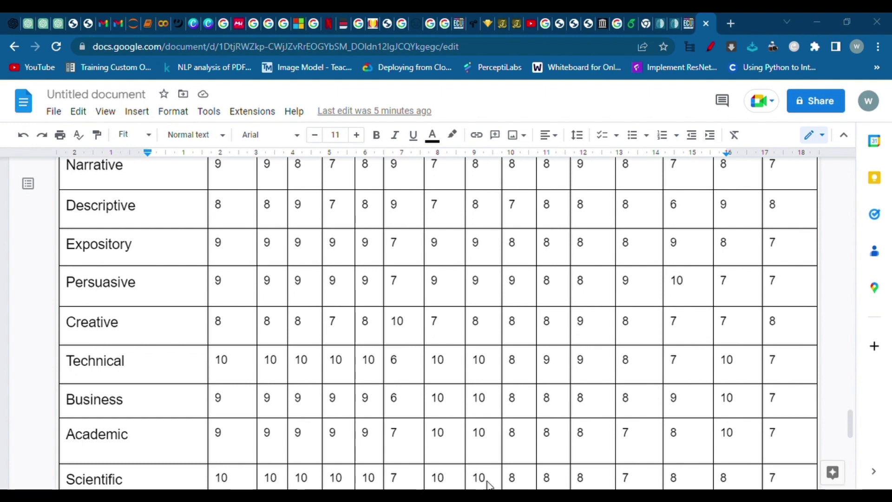
In the Google Docs document, go back from the score table to review the prompt phrases for qualities from Imagery up to Coherence.
{"action": "scroll", "coordinate": [402, 318], "scroll_direction": "up", "scroll_amount": 8}
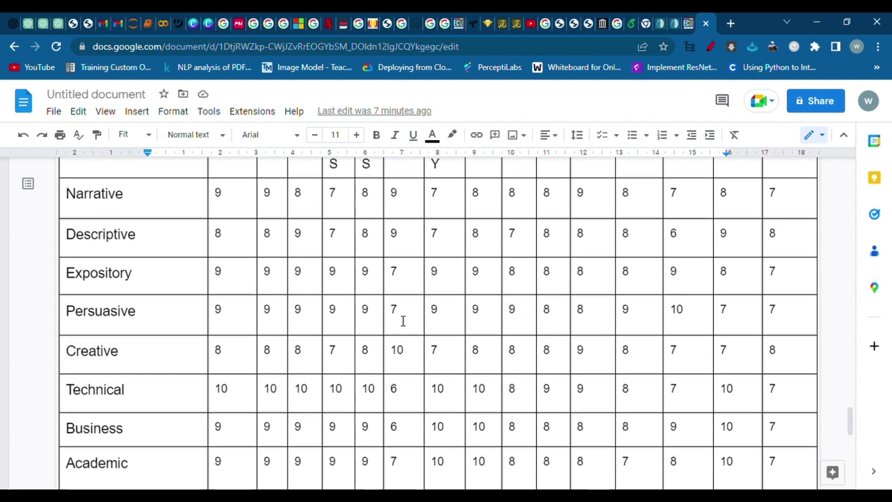
{"action": "scroll", "coordinate": [403, 321], "scroll_direction": "up", "scroll_amount": 5}
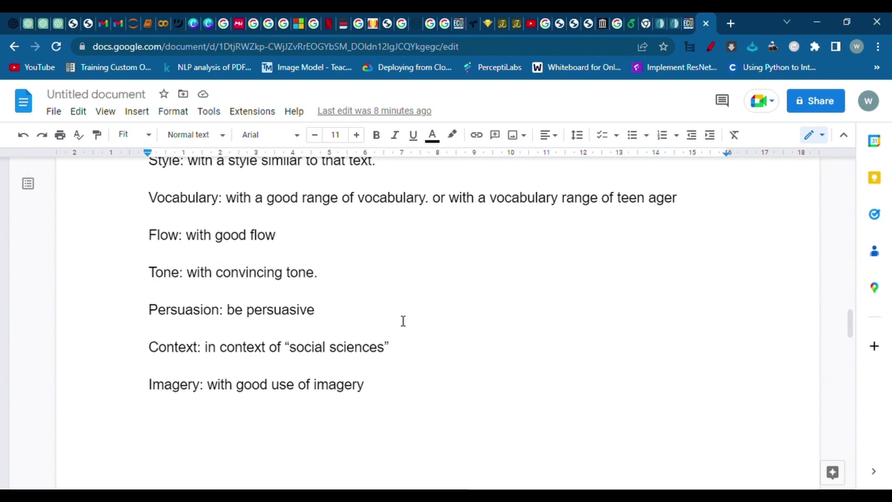
{"action": "scroll", "coordinate": [404, 321], "scroll_direction": "up", "scroll_amount": 3}
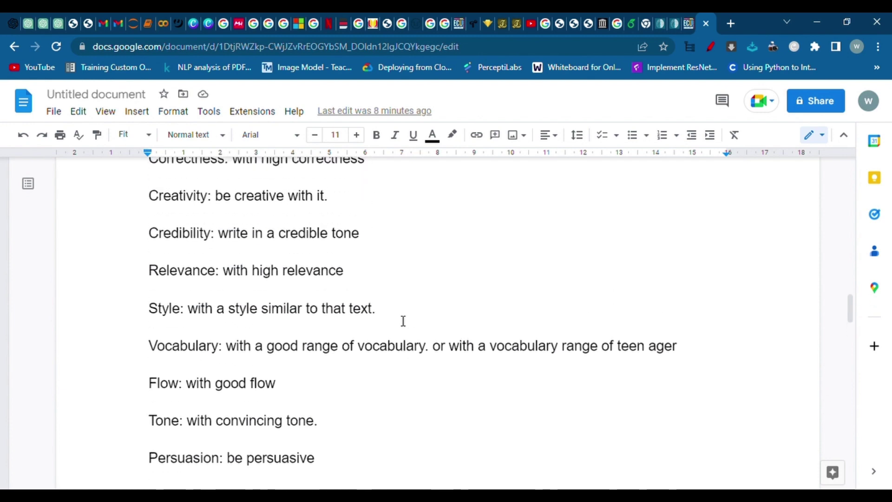
{"action": "scroll", "coordinate": [403, 320], "scroll_direction": "up", "scroll_amount": 4}
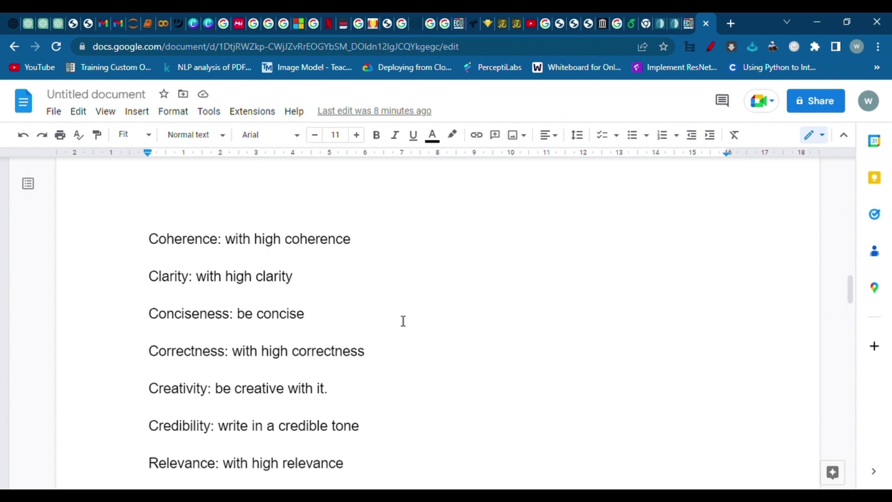